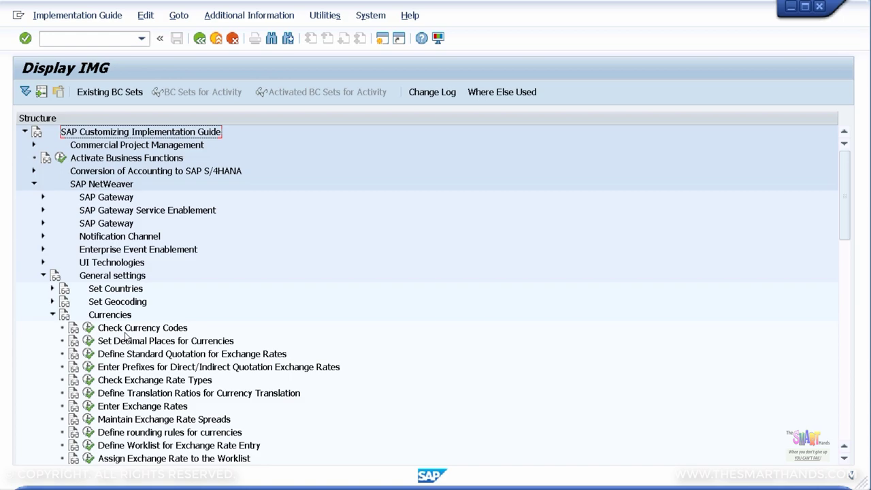
# Step: Open Check Currency Codes, review the currency codes with their texts and ISO codes, and return to the IMG structure
pyautogui.click(88, 327)
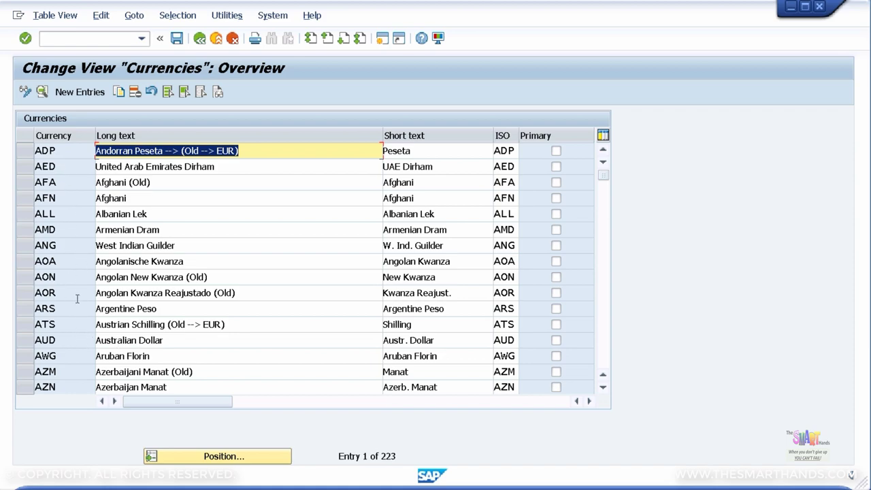
pyautogui.scroll(-1, 73, 318)
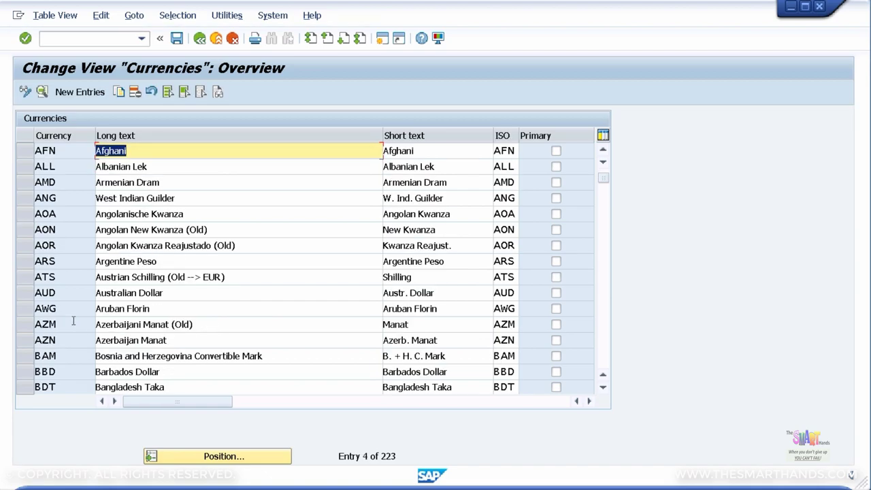
pyautogui.scroll(-3, 73, 320)
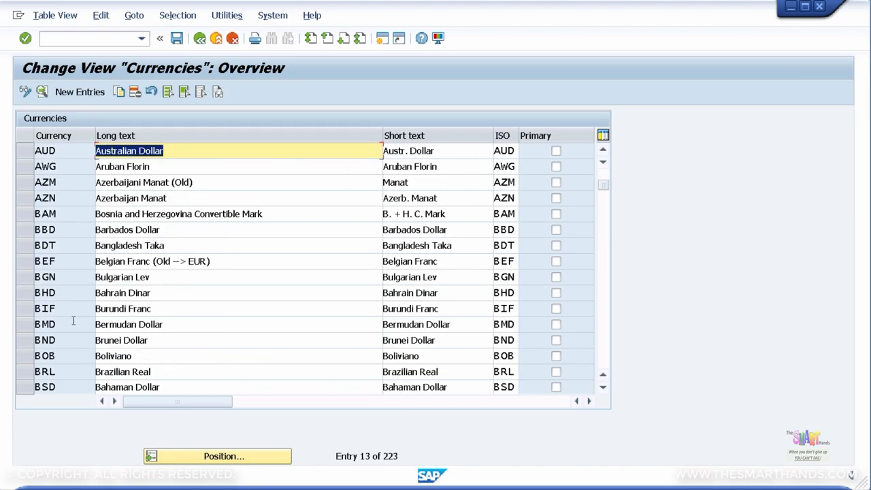
pyautogui.scroll(-5, 73, 320)
pyautogui.scroll(-1, 116, 187)
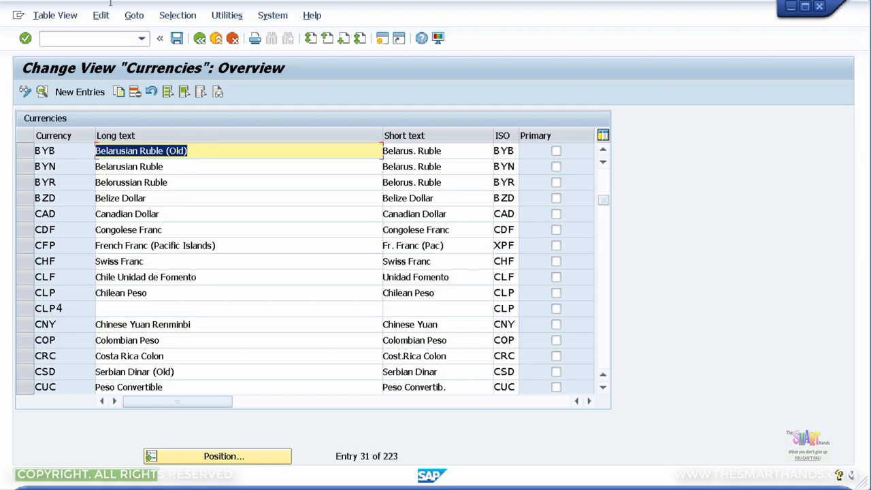
pyautogui.click(200, 39)
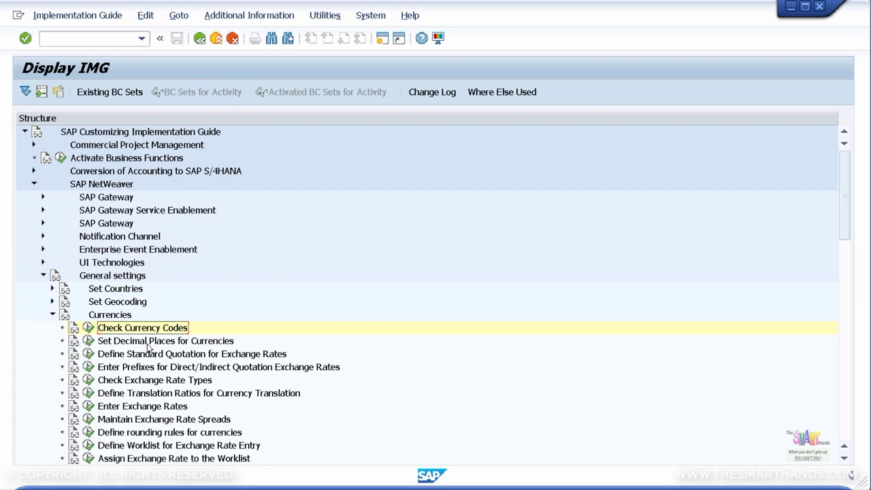
# Step: Open Define Standard Quotation for Exchange Rates and review the direct and indirect quotation settings of the currency pairs
pyautogui.click(88, 355)
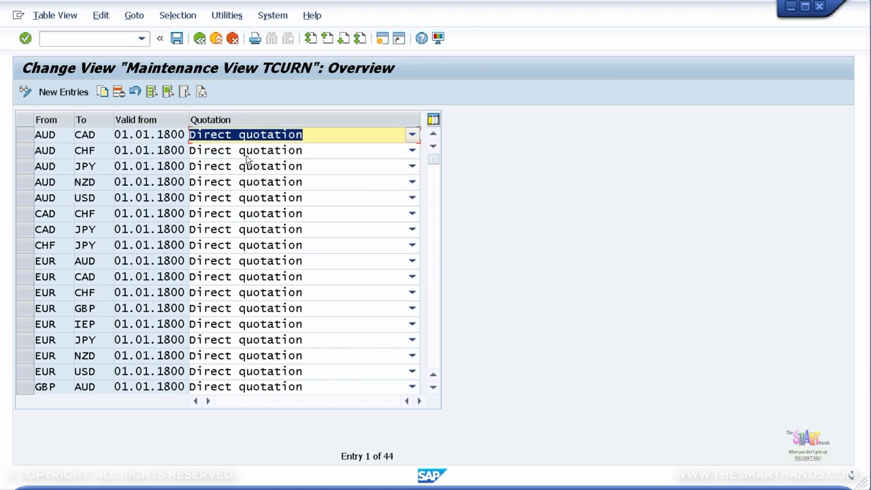
pyautogui.moveTo(431, 159); pyautogui.dragTo(431, 177)
pyautogui.moveTo(429, 243); pyautogui.dragTo(432, 233)
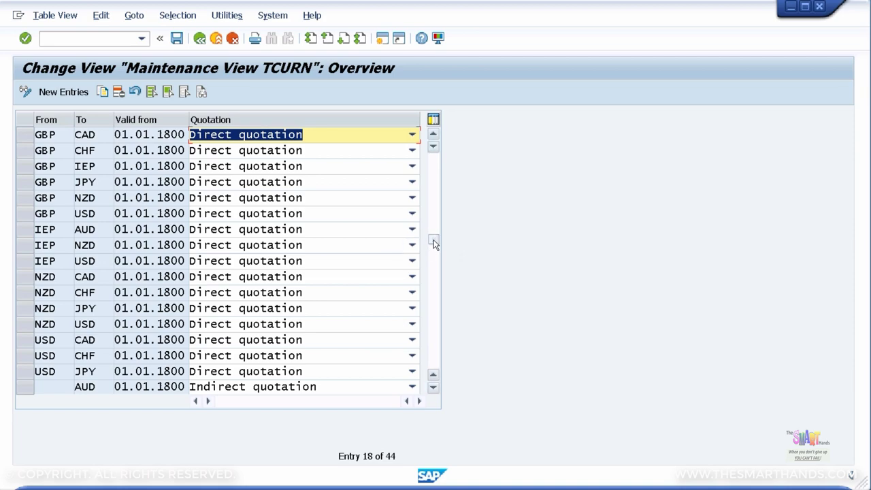
pyautogui.click(434, 161)
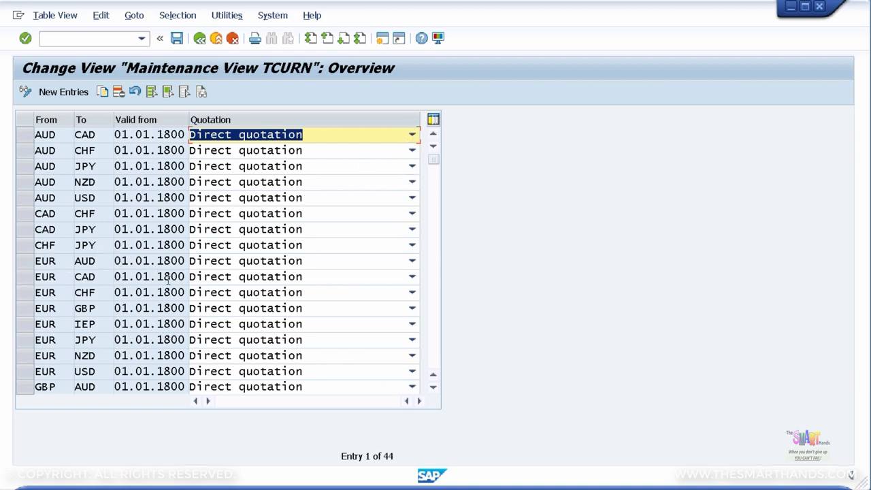
pyautogui.moveTo(433, 160)
pyautogui.mouseDown()
pyautogui.moveTo(434, 257)
pyautogui.moveTo(438, 159)
pyautogui.mouseUp()
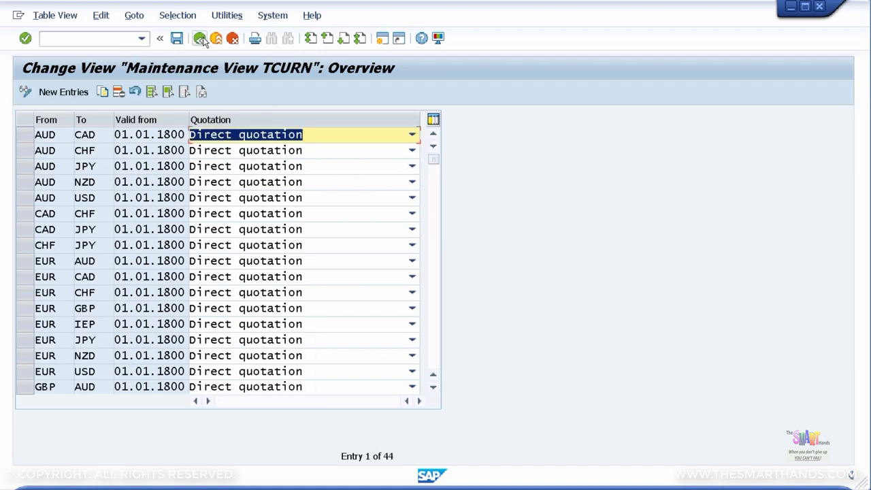
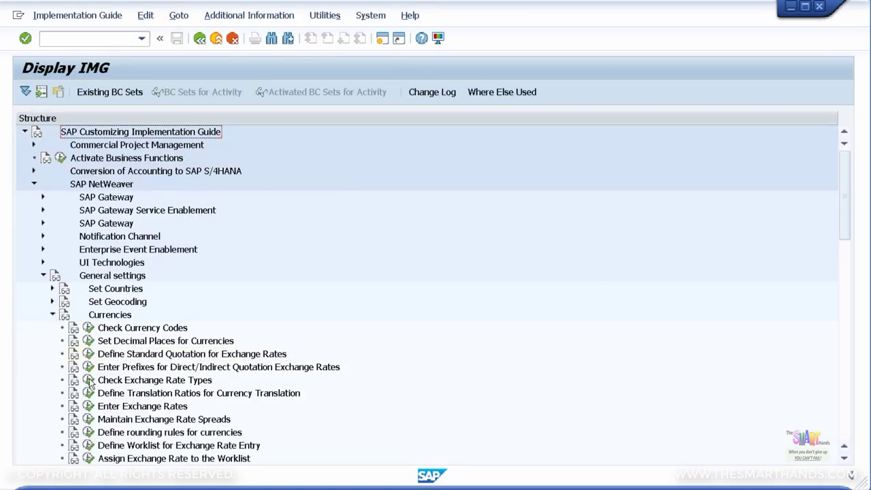
# Step: Open Check Exchange Rate Types, review the whole list of rate types and their usage, and return to the IMG structure
pyautogui.click(87, 380)
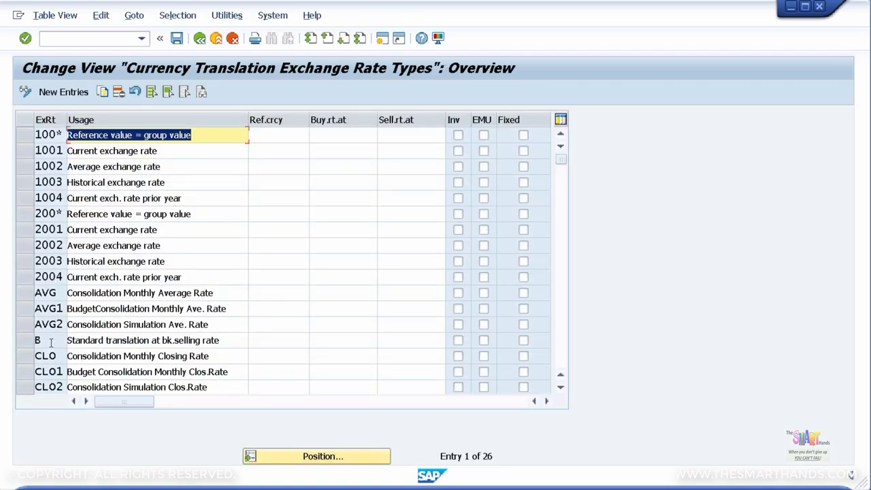
pyautogui.scroll(-3, 51, 342)
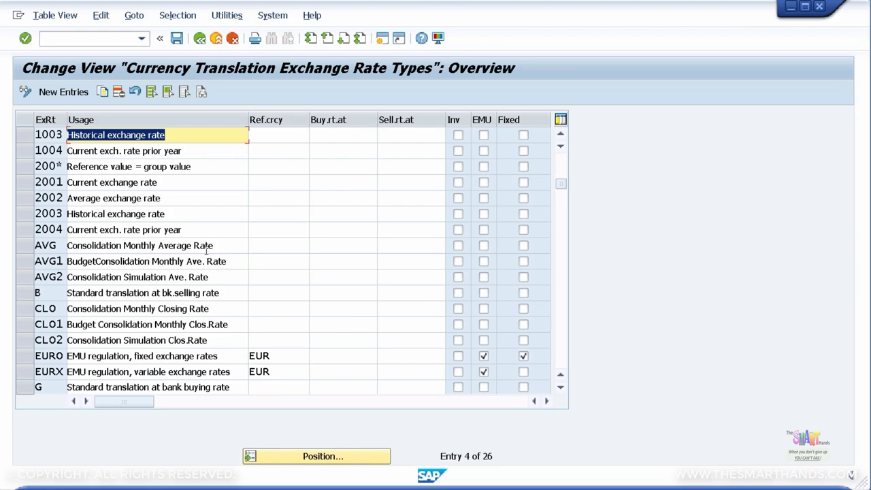
pyautogui.scroll(-7, 91, 358)
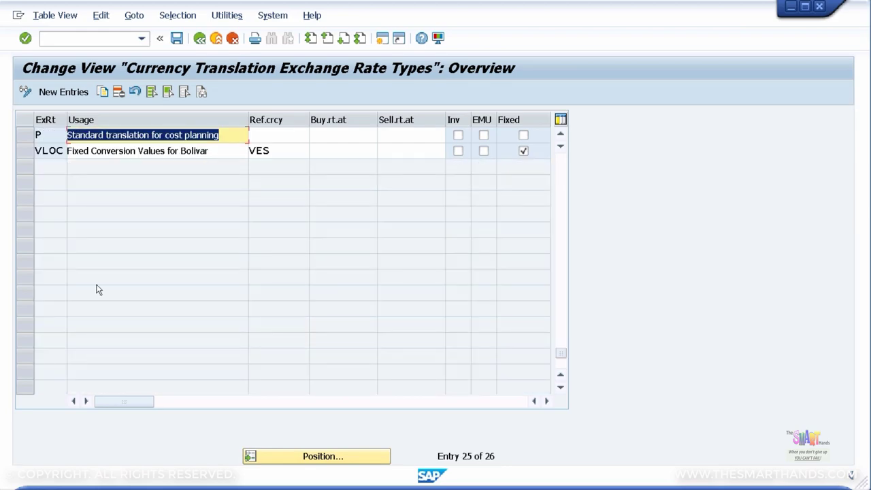
pyautogui.scroll(4, 152, 174)
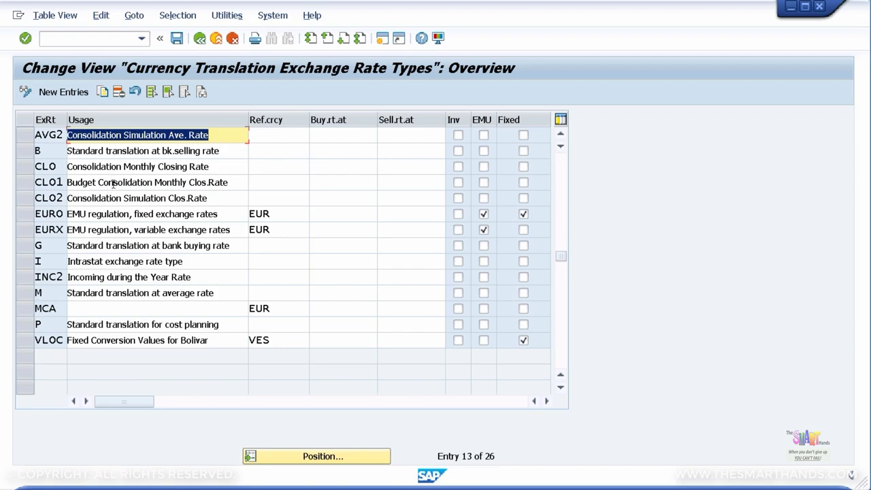
pyautogui.scroll(4, 117, 182)
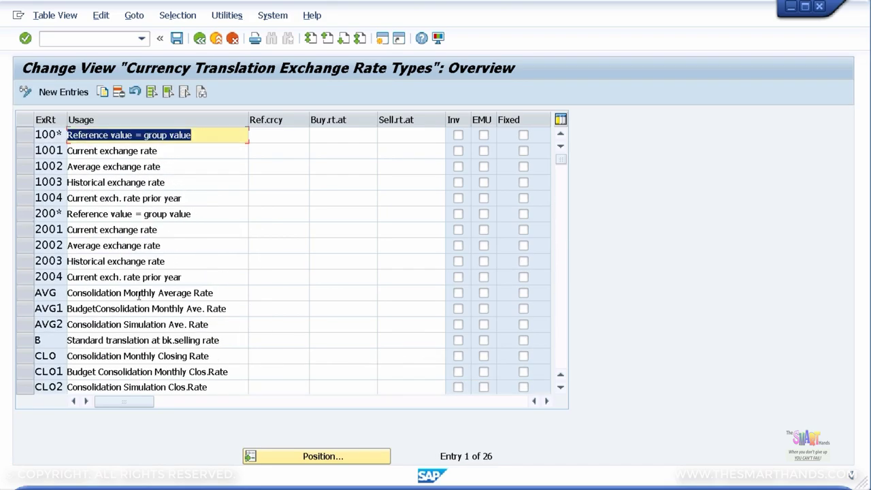
pyautogui.click(198, 39)
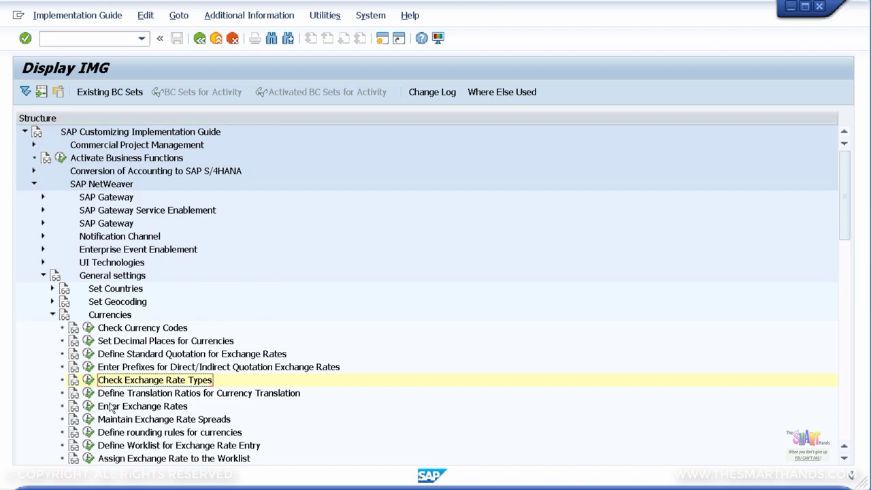
# Step: Open Define Translation Ratios for Currency Translation, examine the ratios per rate type and currency pair, and return to the IMG structure
pyautogui.click(88, 393)
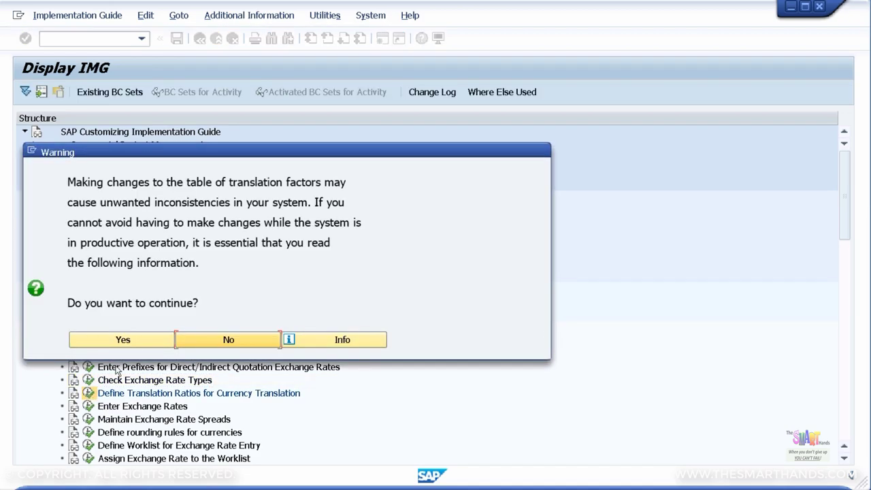
pyautogui.press('Return')
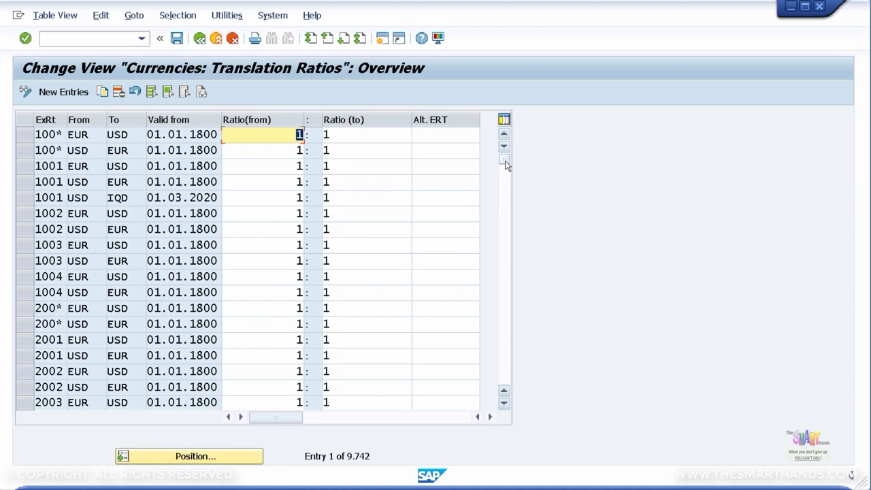
pyautogui.moveTo(506, 165); pyautogui.dragTo(506, 254)
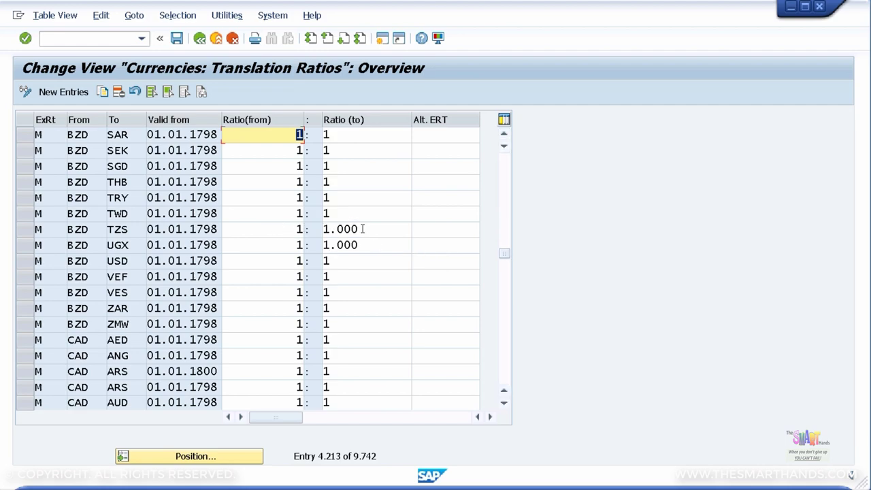
pyautogui.moveTo(509, 249); pyautogui.dragTo(512, 158)
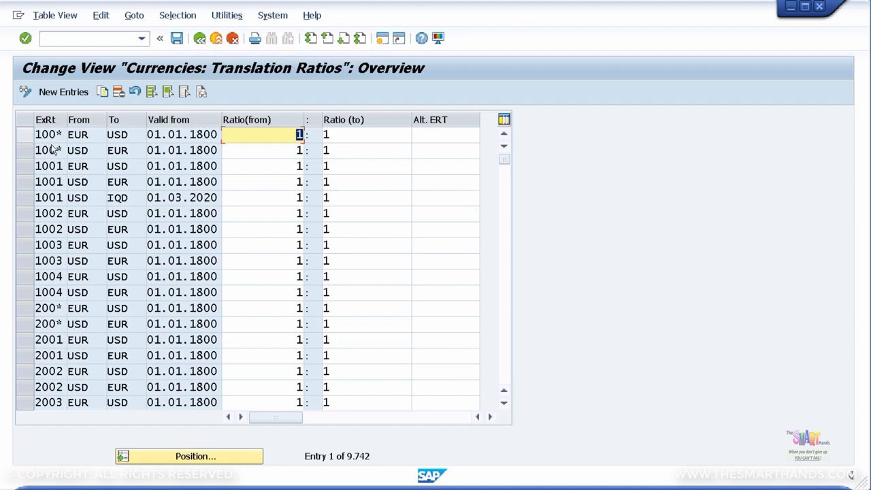
pyautogui.click(48, 308)
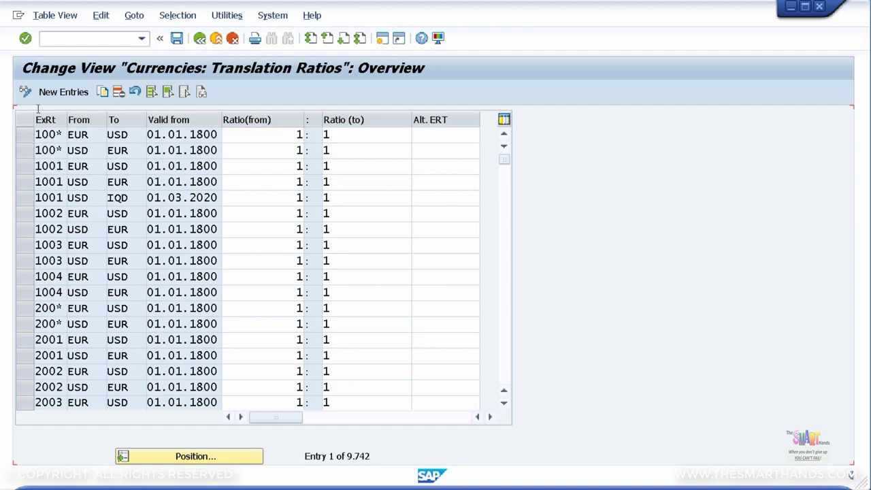
pyautogui.scroll(-9, 46, 291)
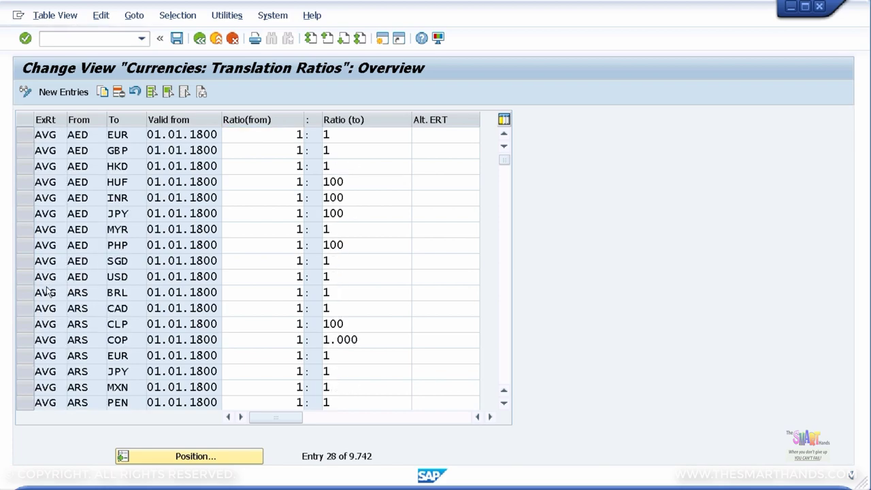
pyautogui.scroll(-1, 52, 283)
pyautogui.scroll(-6, 283, 163)
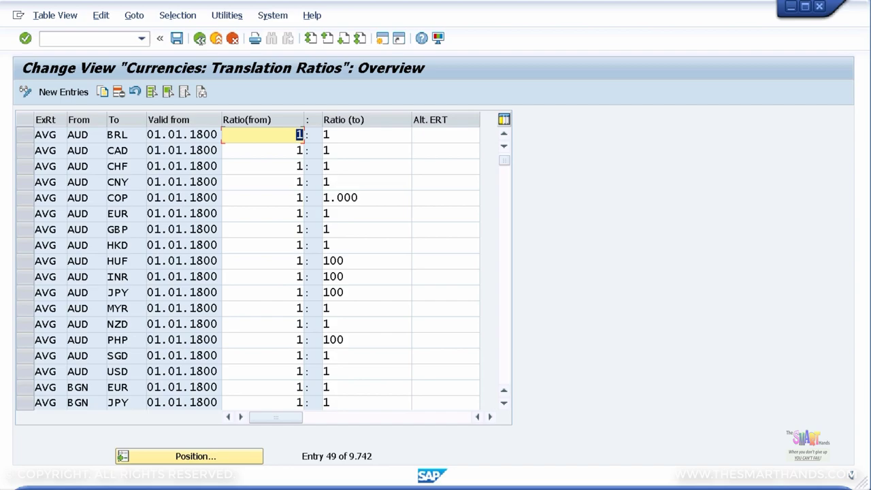
pyautogui.click(199, 38)
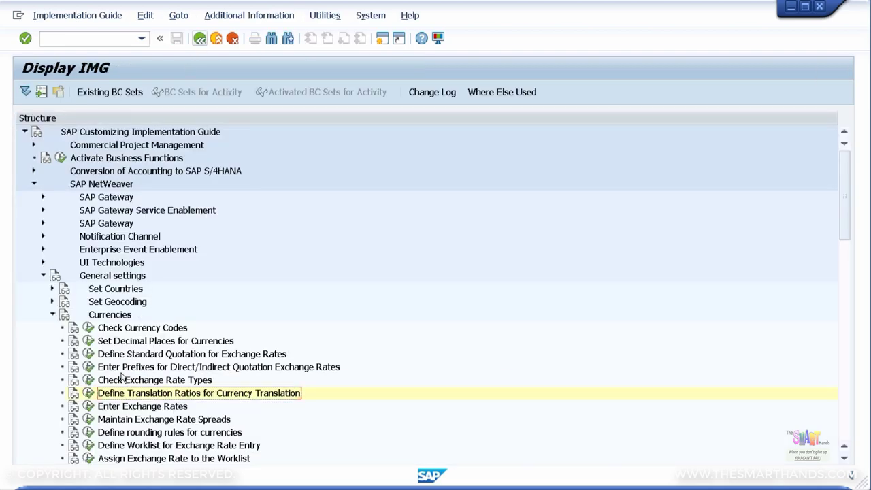
# Step: Open Enter Exchange Rates, and set the decimal notation in the own user profile defaults to 1,234,567.89
pyautogui.click(88, 406)
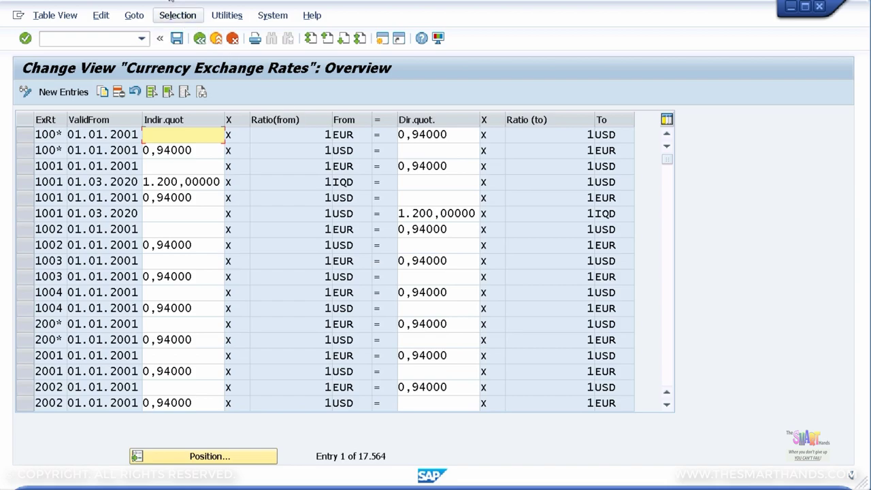
pyautogui.click(274, 18)
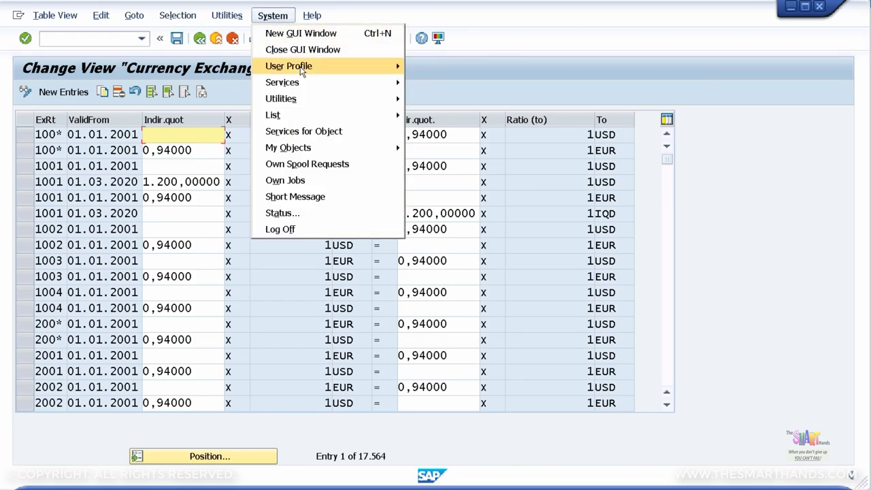
pyautogui.moveTo(302, 71)
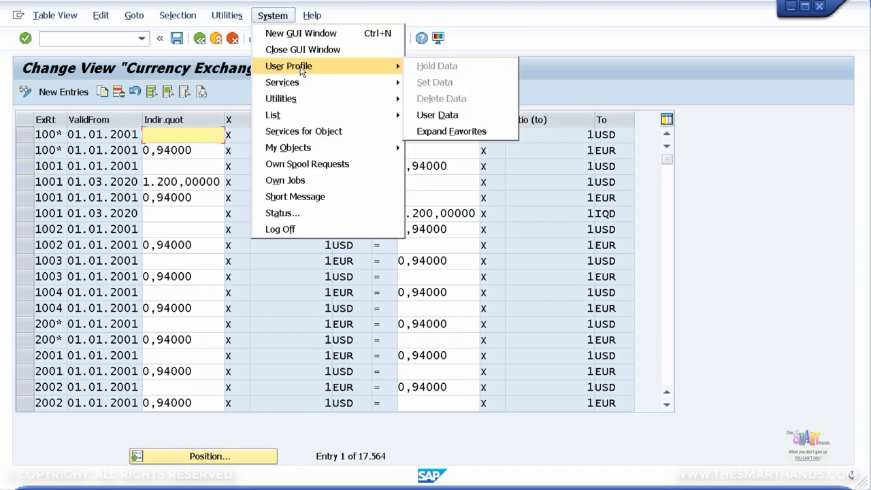
pyautogui.click(447, 117)
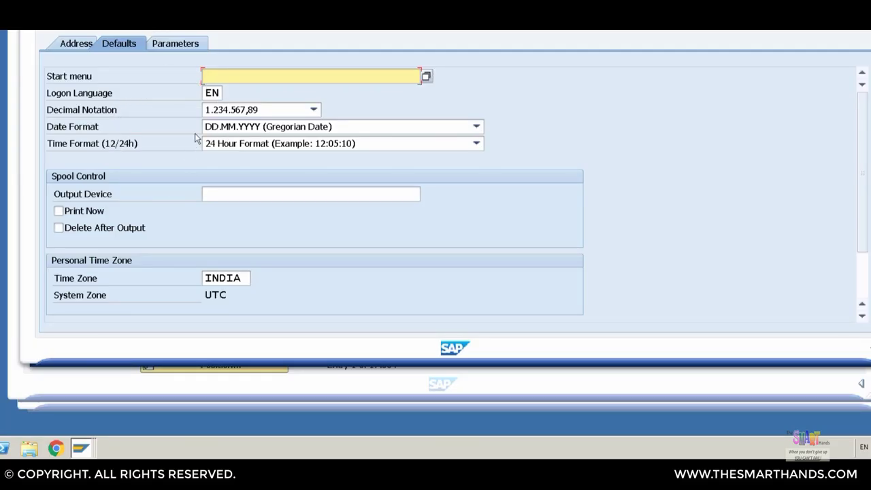
pyautogui.click(312, 111)
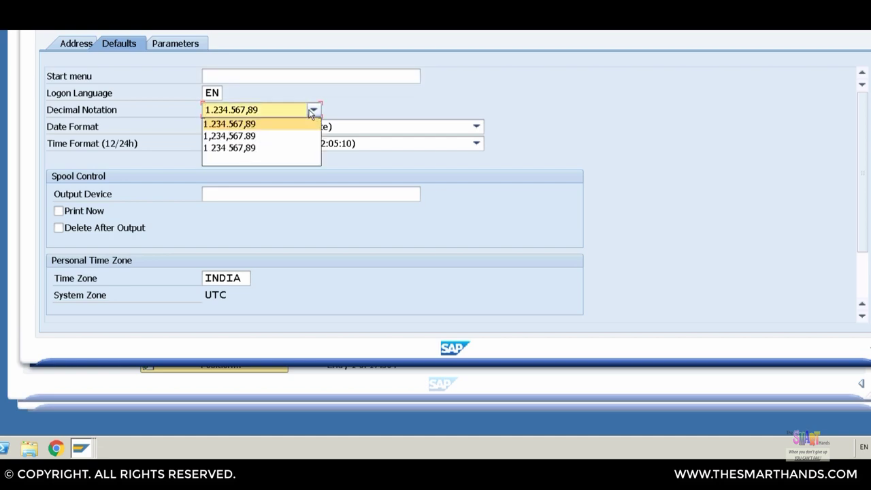
pyautogui.click(246, 138)
# Step: Set the time format in the user defaults to 12 Hour Format (Example: 12:05:10 pm) and go to the personal time zone
pyautogui.click(247, 143)
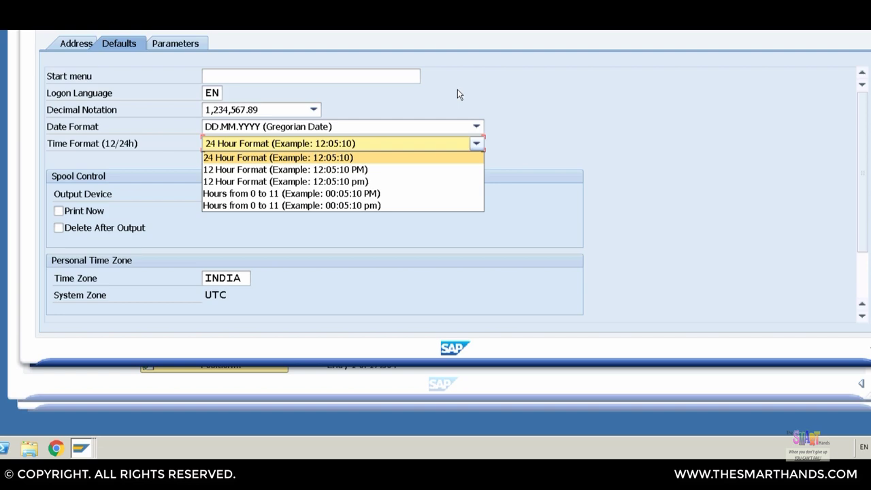
pyautogui.click(232, 156)
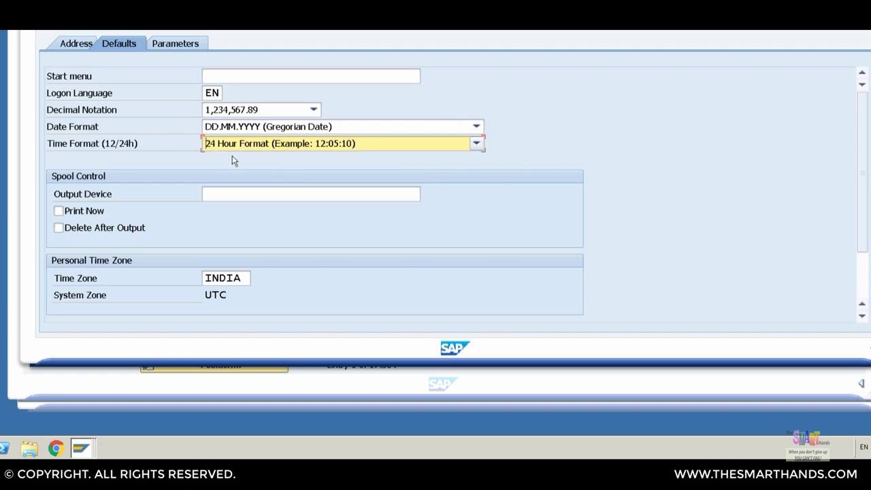
pyautogui.click(242, 143)
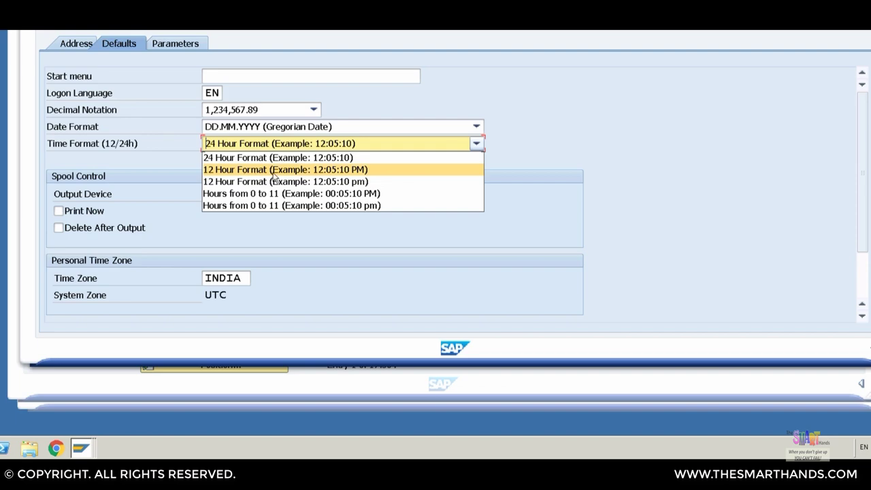
pyautogui.click(217, 181)
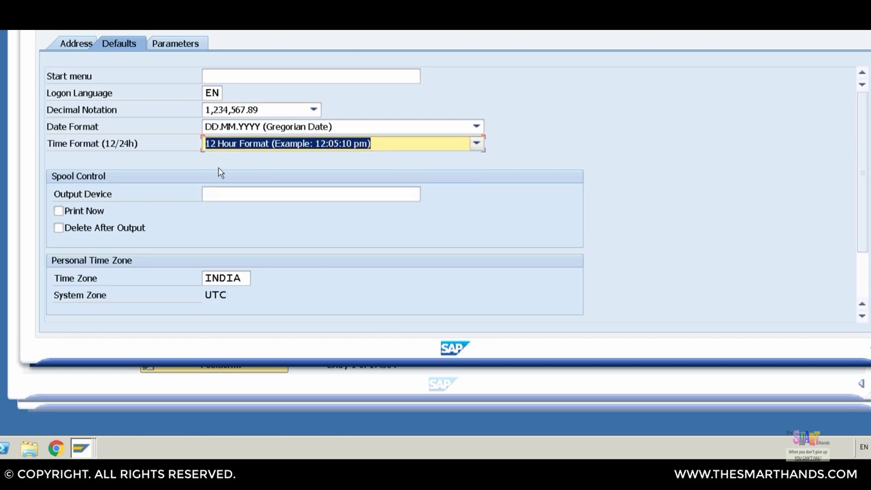
pyautogui.click(243, 280)
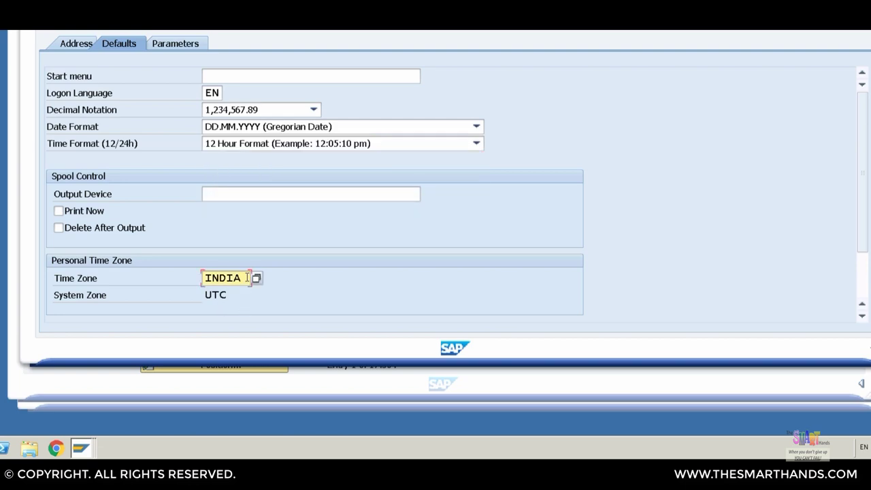
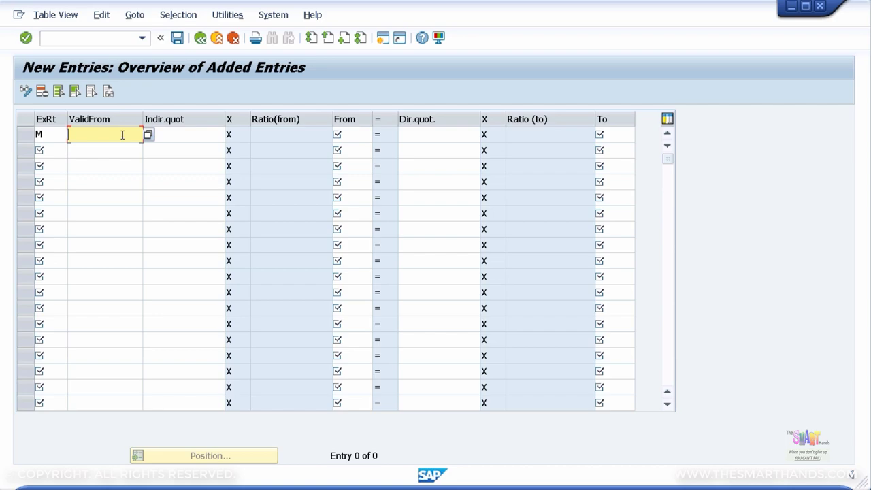
# Step: In the first new entry, set the valid-from date to 31.01.2020 and the from currency to EUR
pyautogui.write('0')
pyautogui.press('BackSpace')
pyautogui.write('31.01.2020')
pyautogui.click(352, 134)
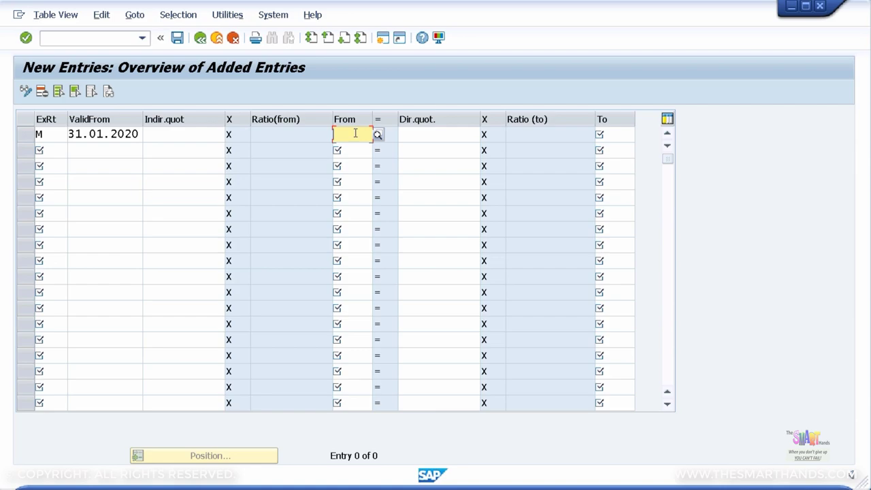
pyautogui.write('EU')
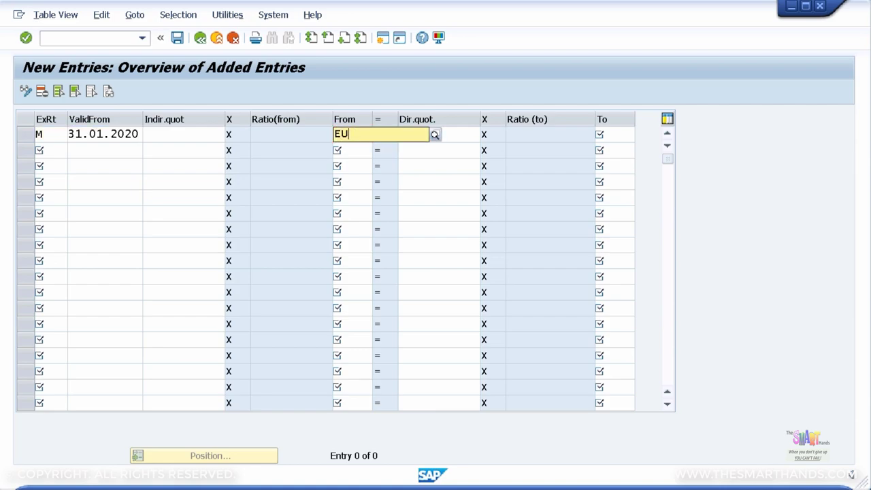
pyautogui.write('R')
pyautogui.press('Tab')
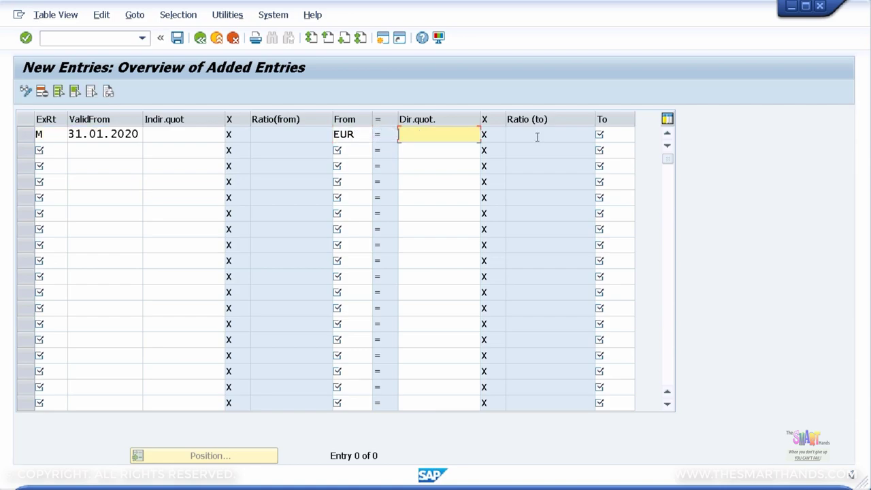
# Step: Complete the 31.01.2020 entry with to currency USD and a direct quotation of 1.10
pyautogui.click(613, 134)
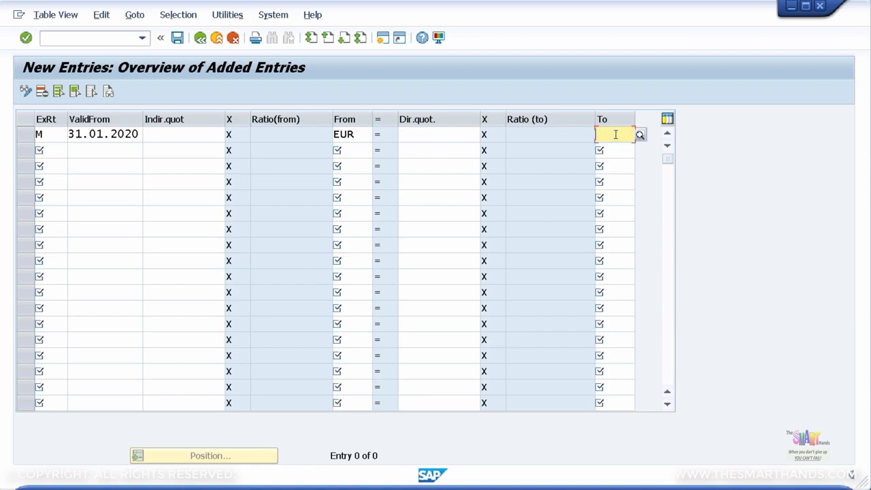
pyautogui.write('USD')
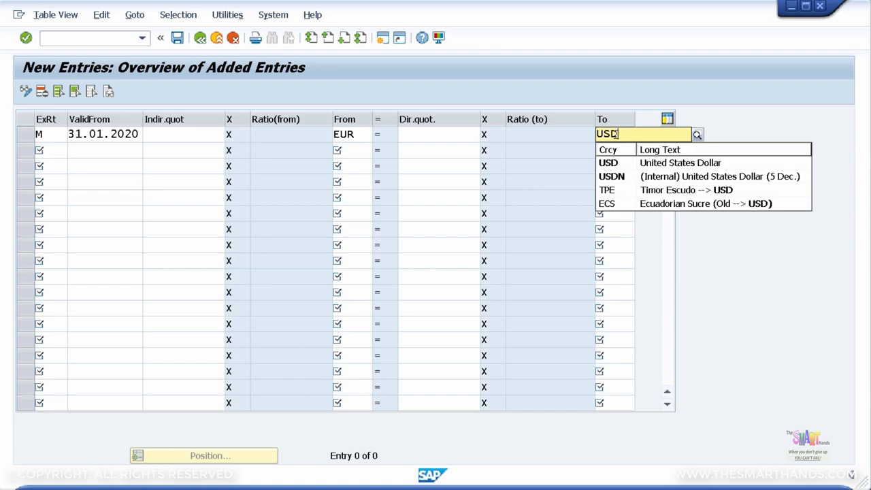
pyautogui.press('Tab')
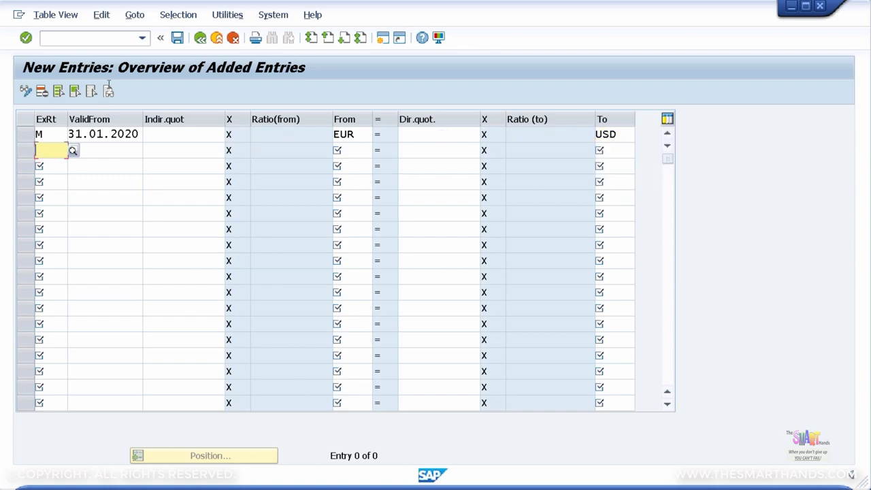
pyautogui.click(421, 133)
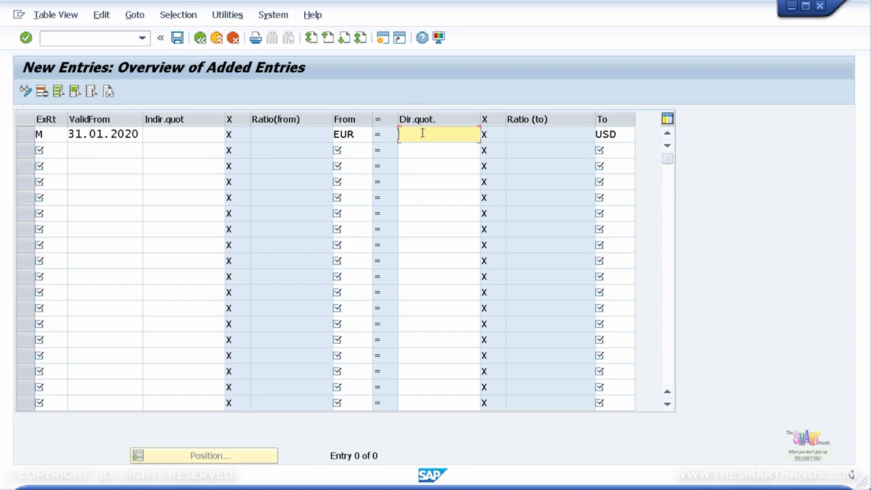
pyautogui.write('1.10')
# Step: Add a second entry with exchange rate type M, valid from 29.02.2020, and from currency EUR
pyautogui.click(55, 149)
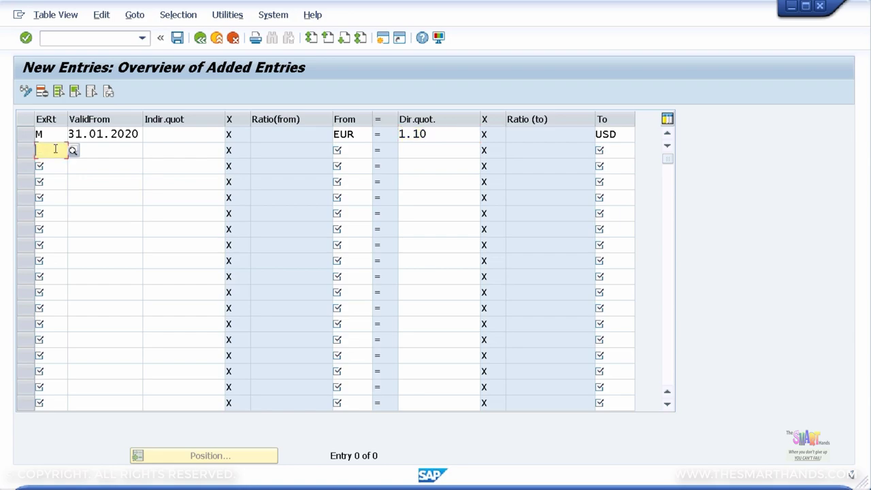
pyautogui.write('M')
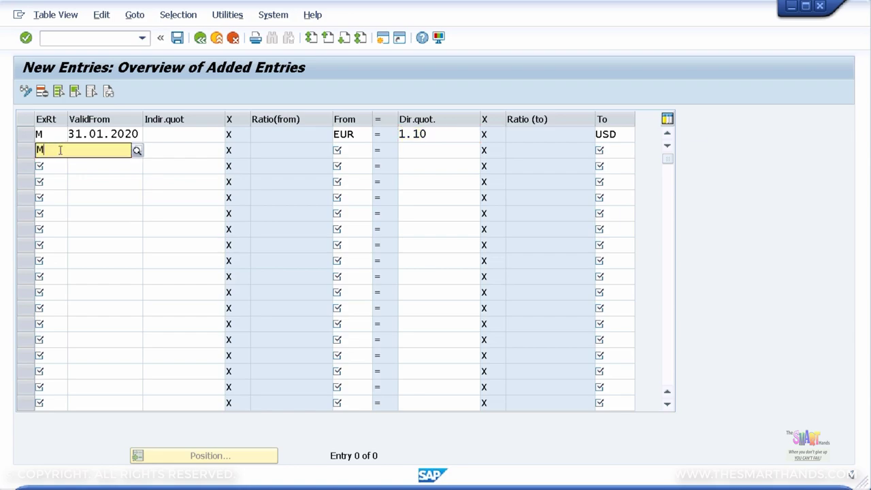
pyautogui.click(124, 134)
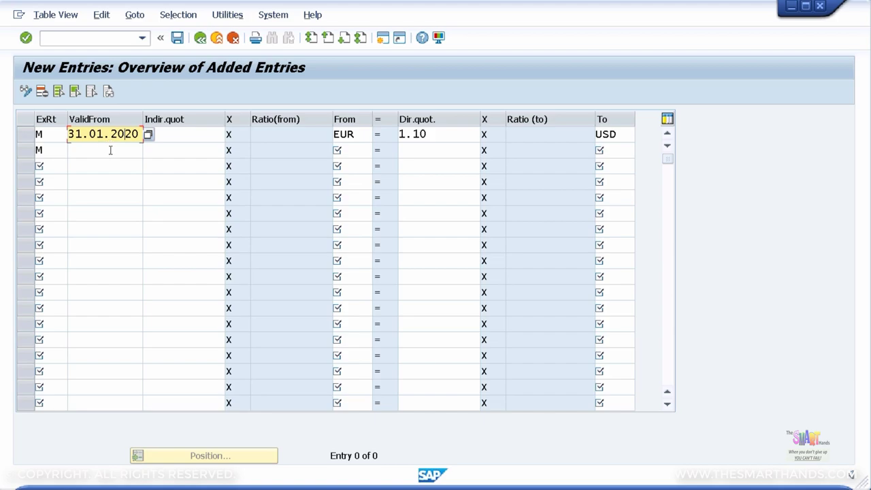
pyautogui.click(108, 151)
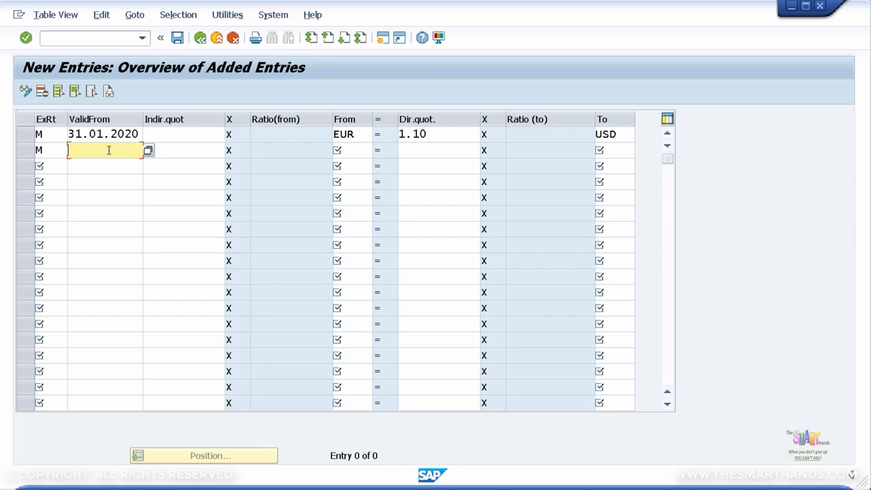
pyautogui.write('29.02.2020')
pyautogui.click(355, 149)
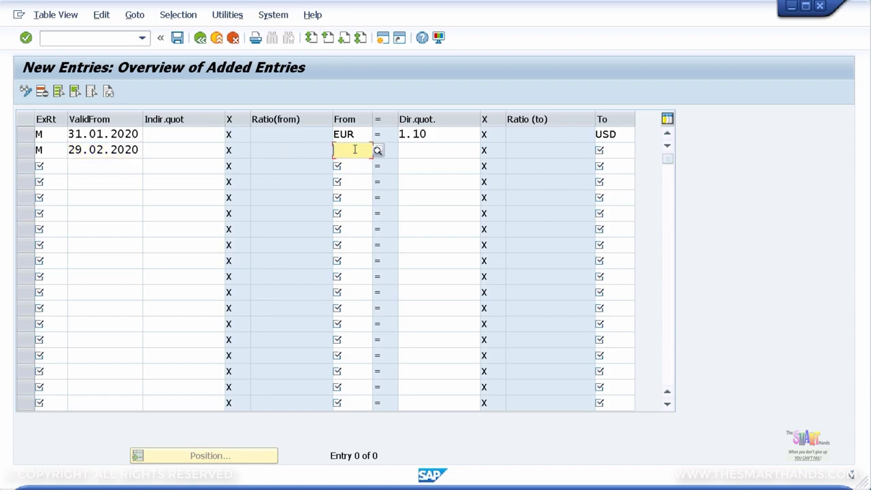
pyautogui.write('EUR')
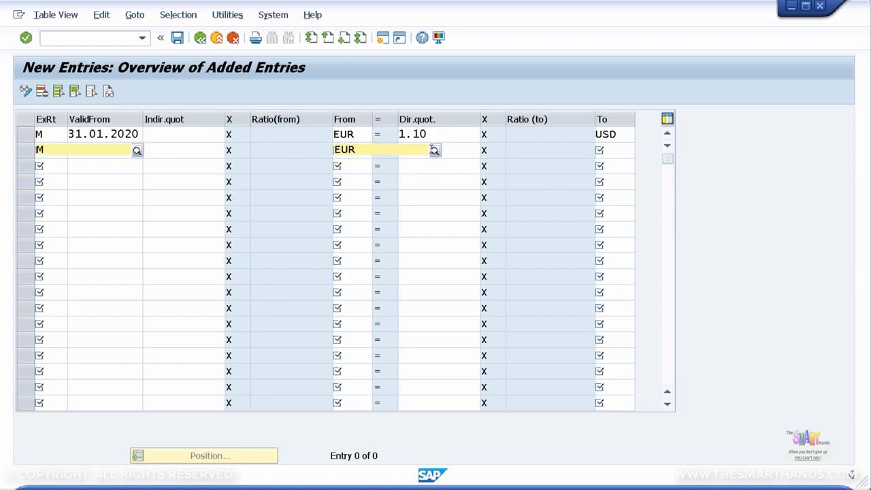
# Step: Complete the 29.02.2020 entry with a direct quotation of 1.12 and to currency USD, and confirm the entered rows
pyautogui.click(455, 149)
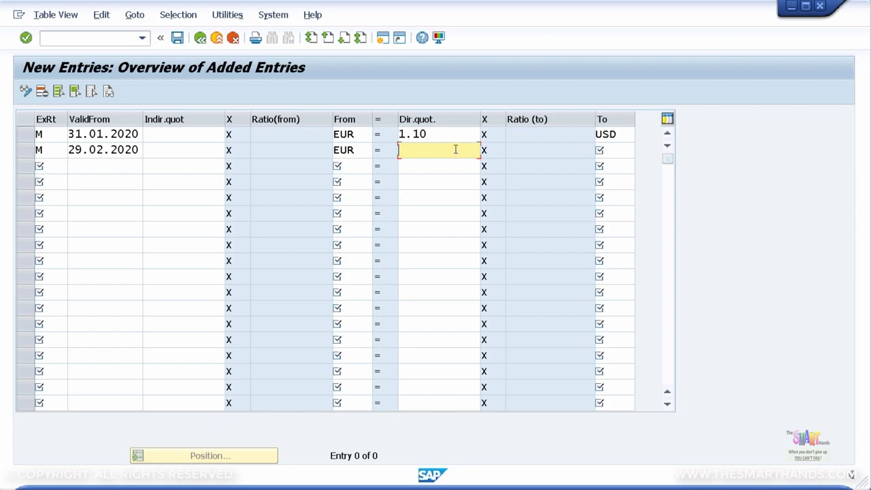
pyautogui.write('1.12')
pyautogui.click(614, 150)
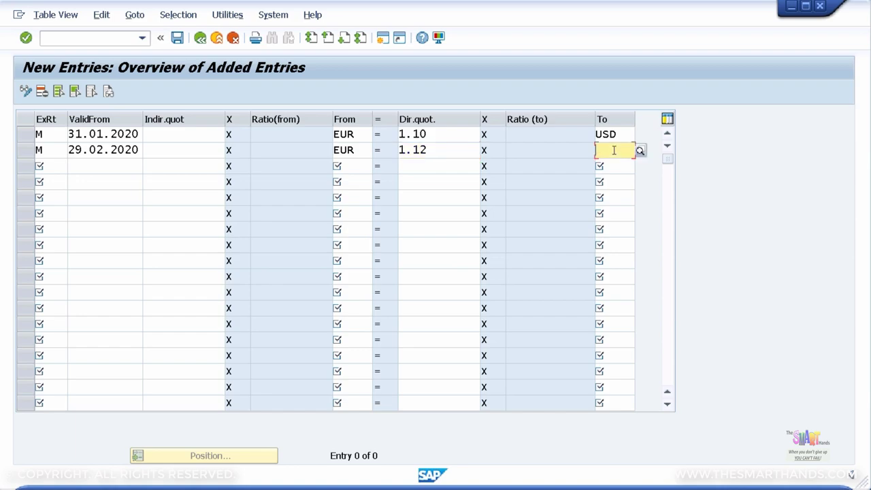
pyautogui.write('USD')
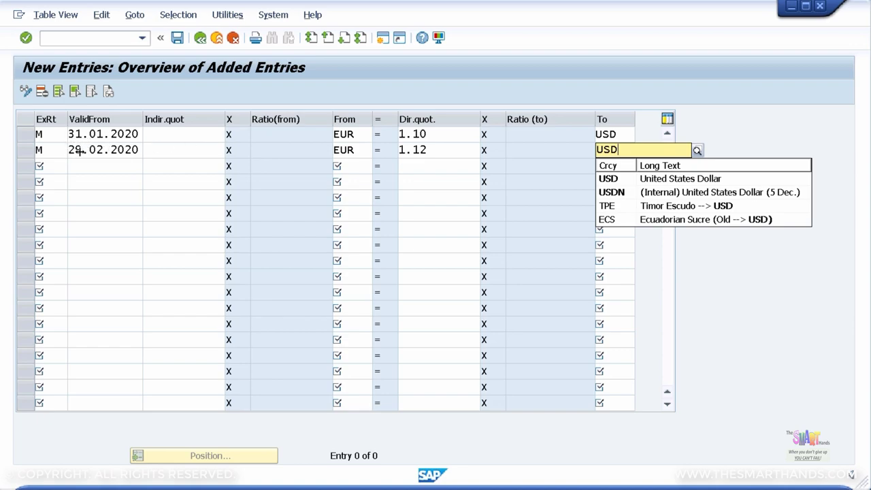
pyautogui.click(440, 150)
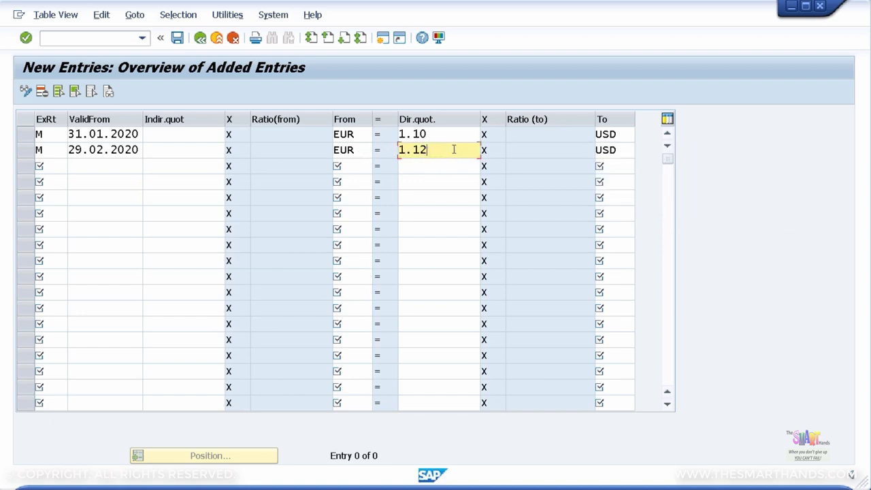
pyautogui.press('Return')
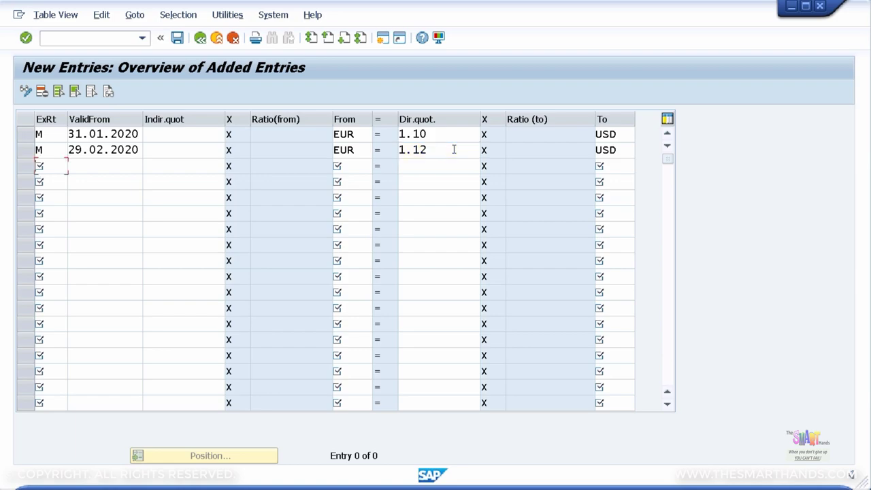